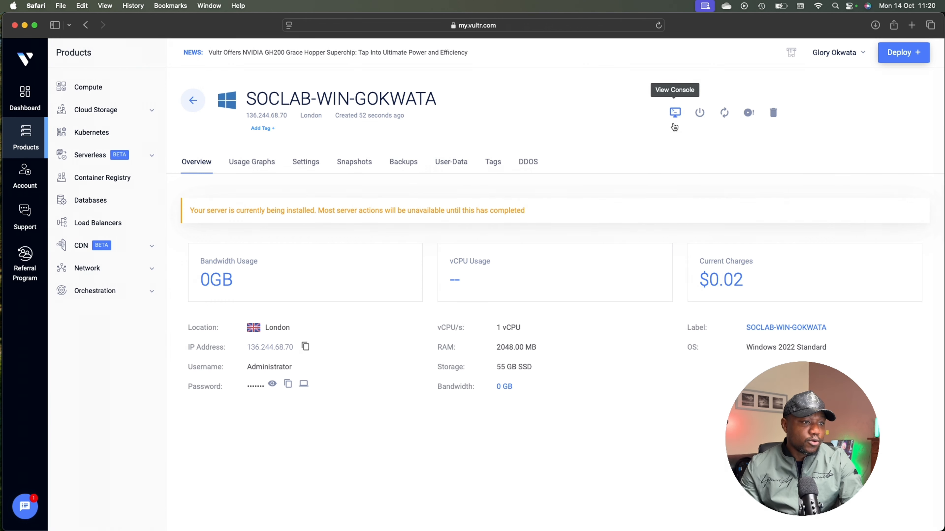
Open the Windows server's remote console and reposition its window over the server overview page
left_click(675, 112)
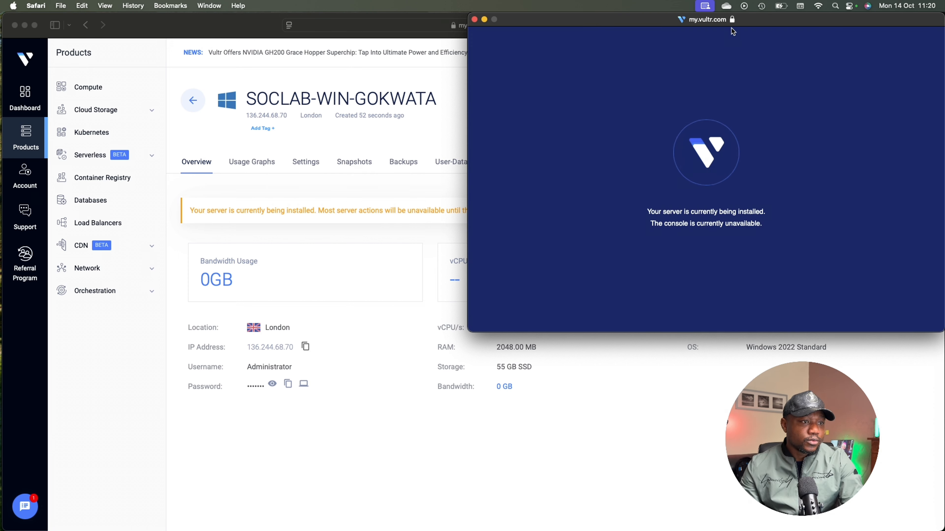
left_click_drag(768, 20, 701, 46)
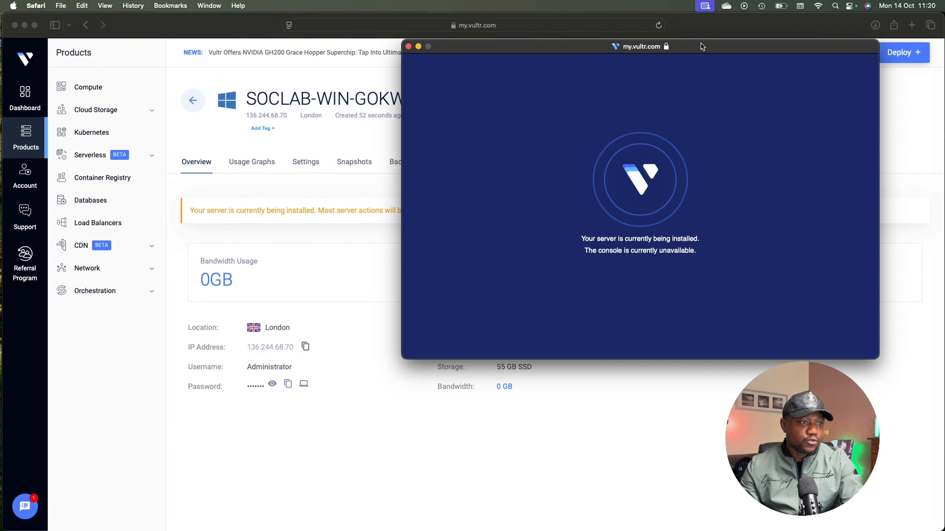
left_click_drag(701, 46, 685, 46)
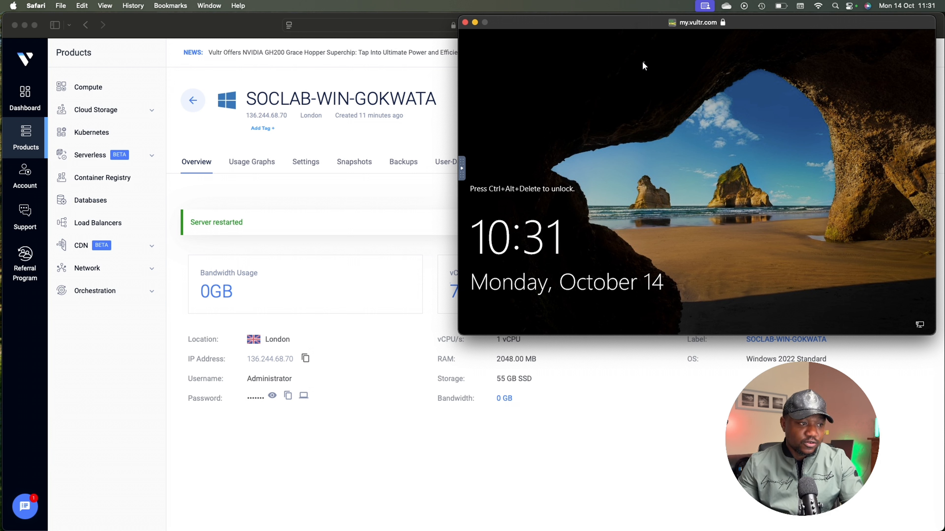
Send Ctrl-Alt-Del to the server through the console's extra keys to unlock the sign-in screen
left_click(462, 170)
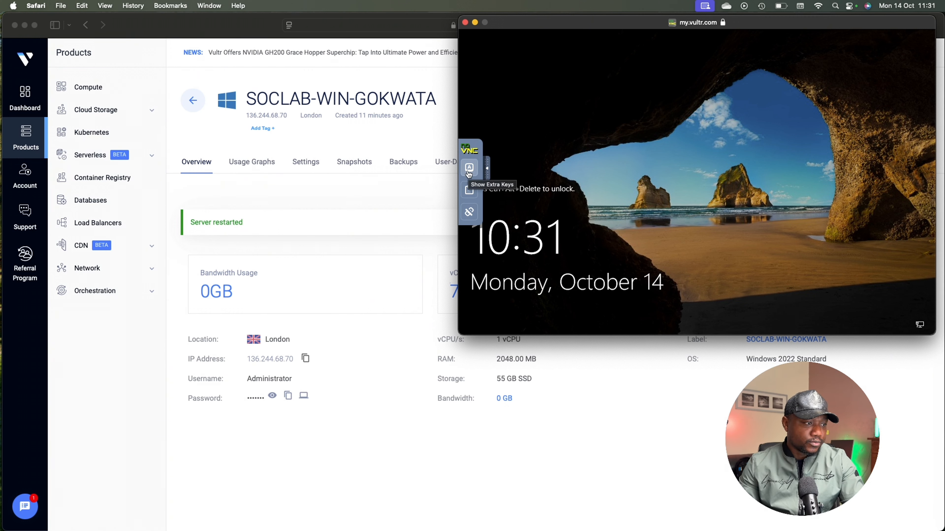
left_click(468, 174)
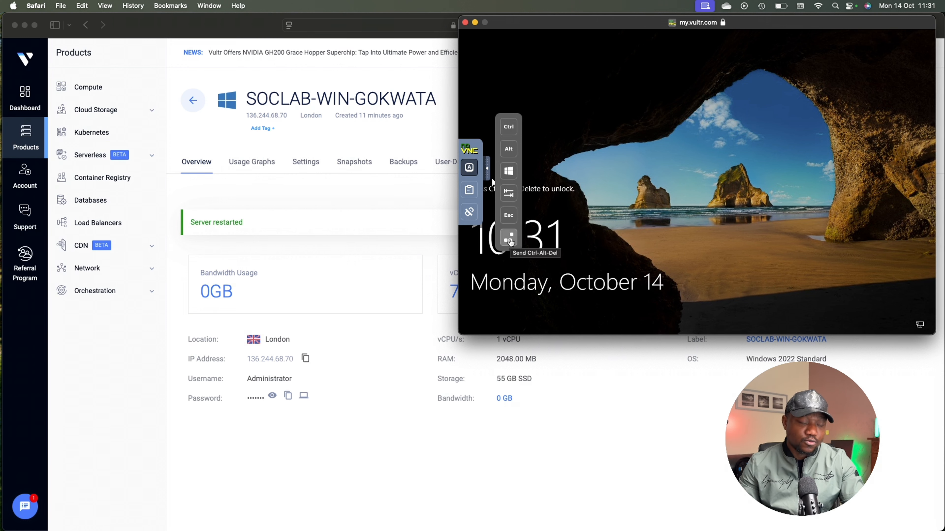
left_click(510, 239)
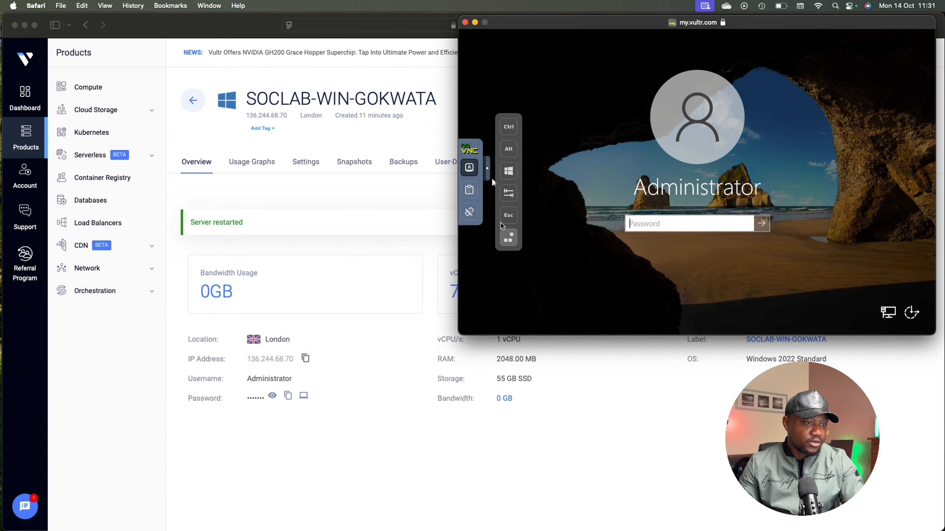
Copy the server's password from its overview page and paste it through the console clipboard to sign in as Administrator
left_click(469, 190)
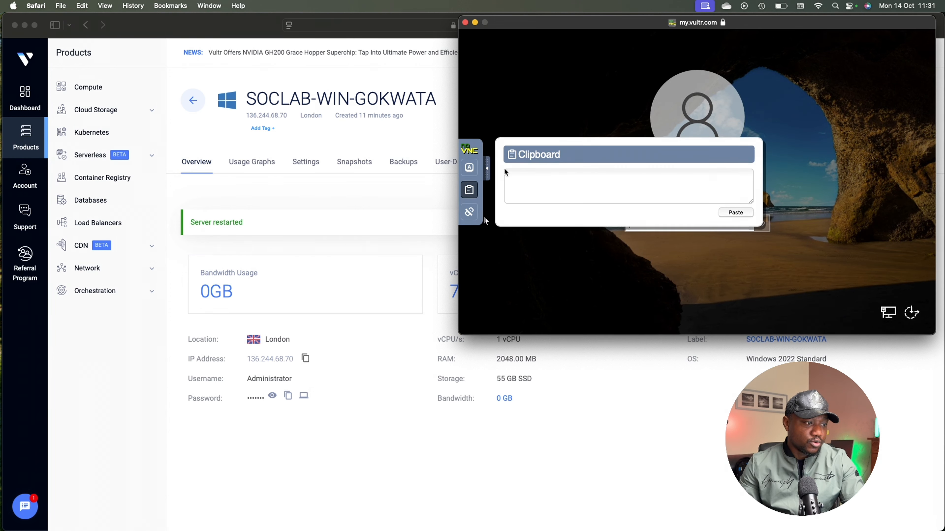
left_click(273, 395)
left_click(288, 395)
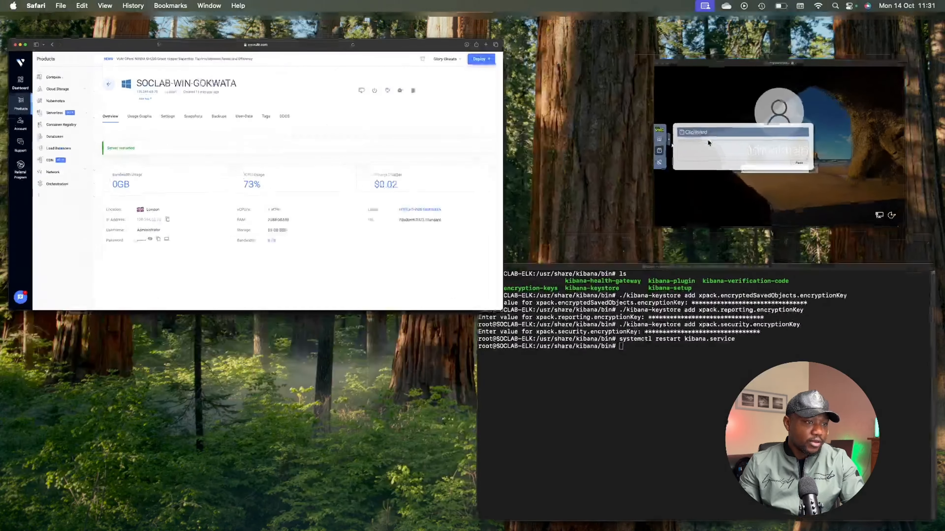
left_click(707, 139)
left_click(583, 185)
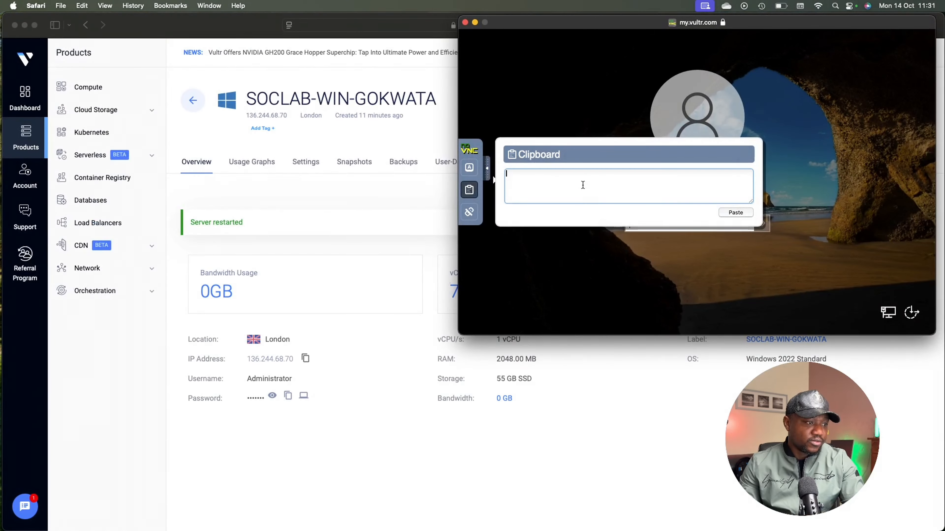
left_click(736, 212)
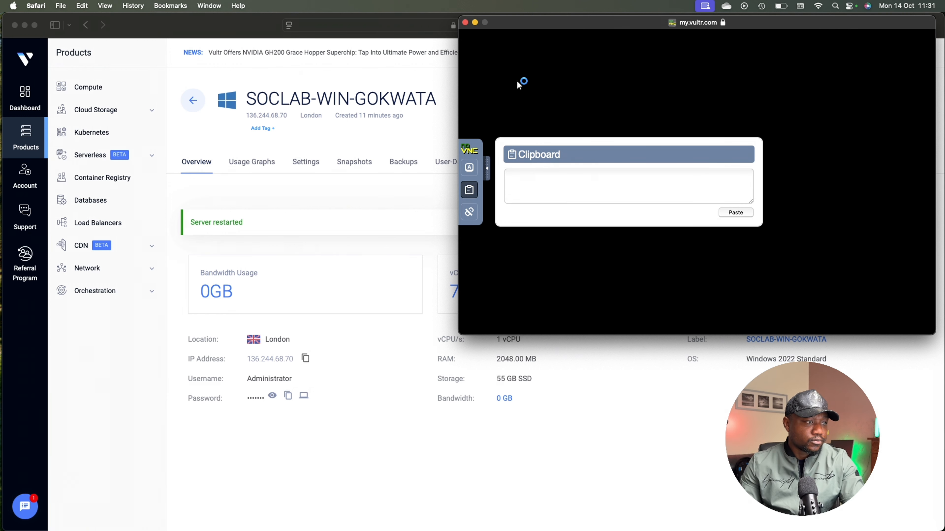
left_click(489, 169)
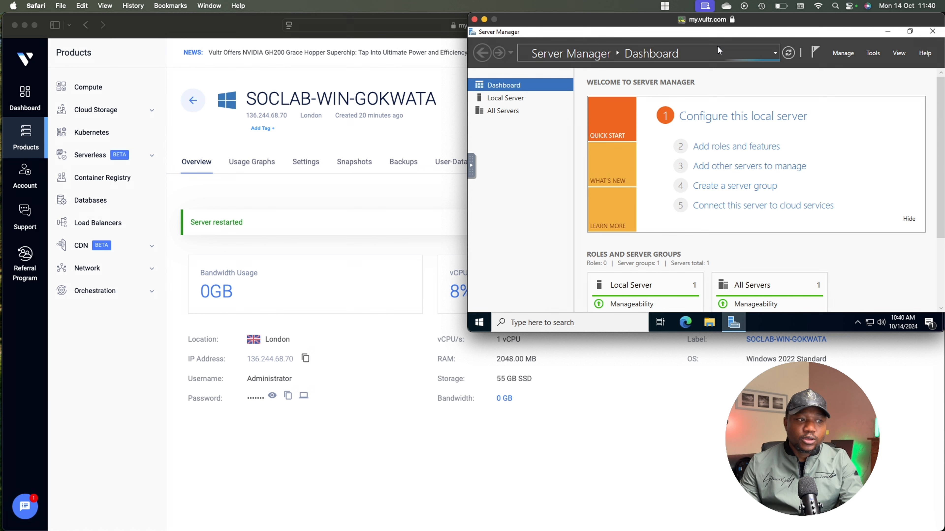
Close Server Manager on the remote desktop and check the Windows Start menu
left_click_drag(765, 19, 728, 33)
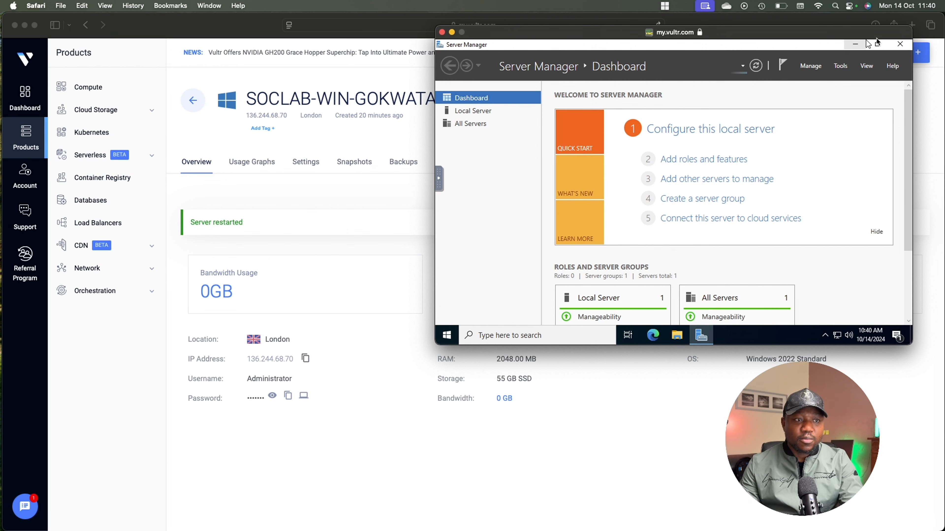
left_click(900, 45)
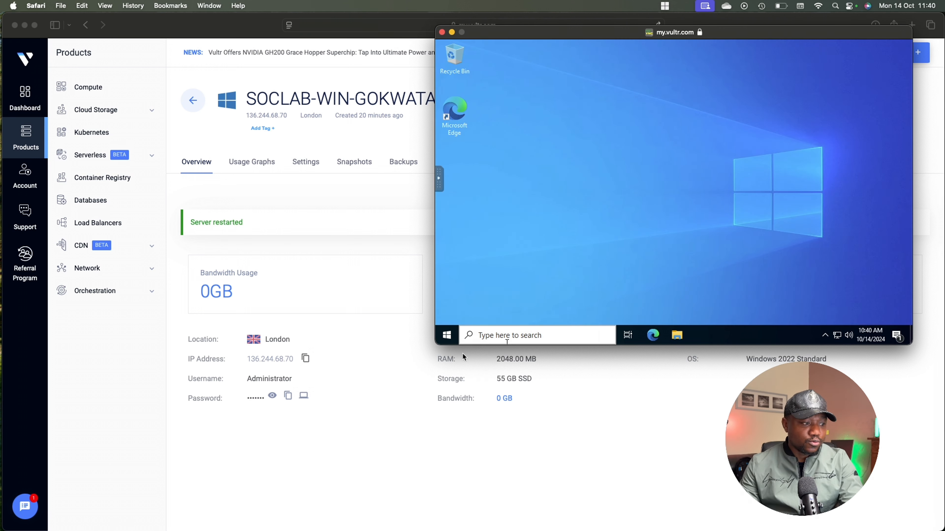
left_click(446, 335)
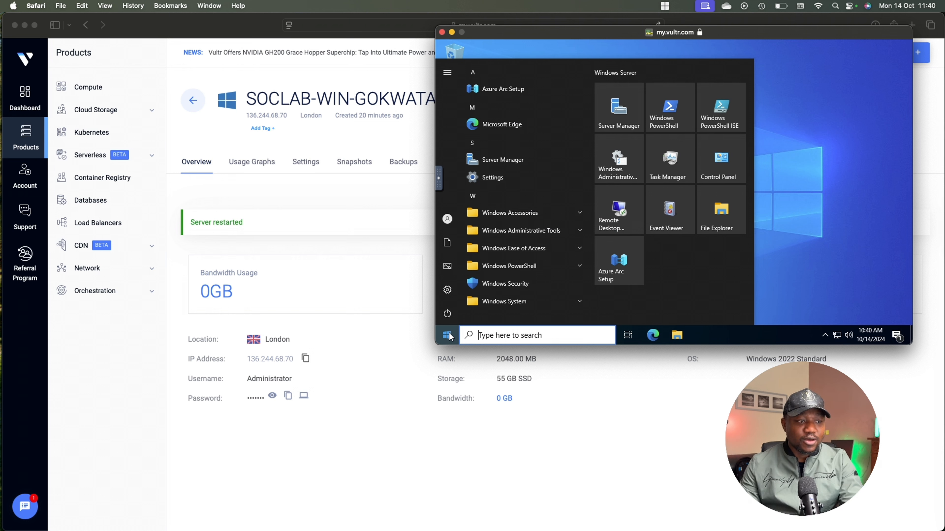
left_click(447, 335)
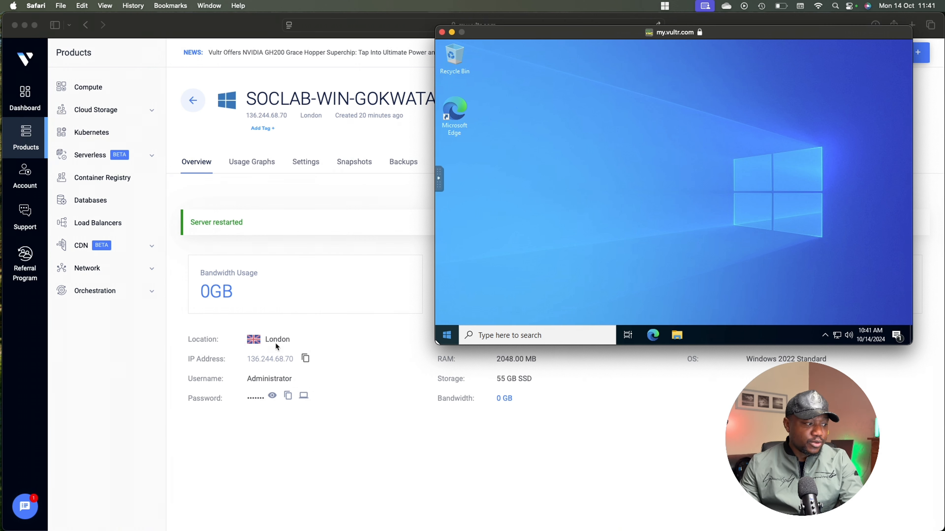
Review the server's IP address, username and password fields, and bring the App Store's Windows App page into view
left_click(263, 357)
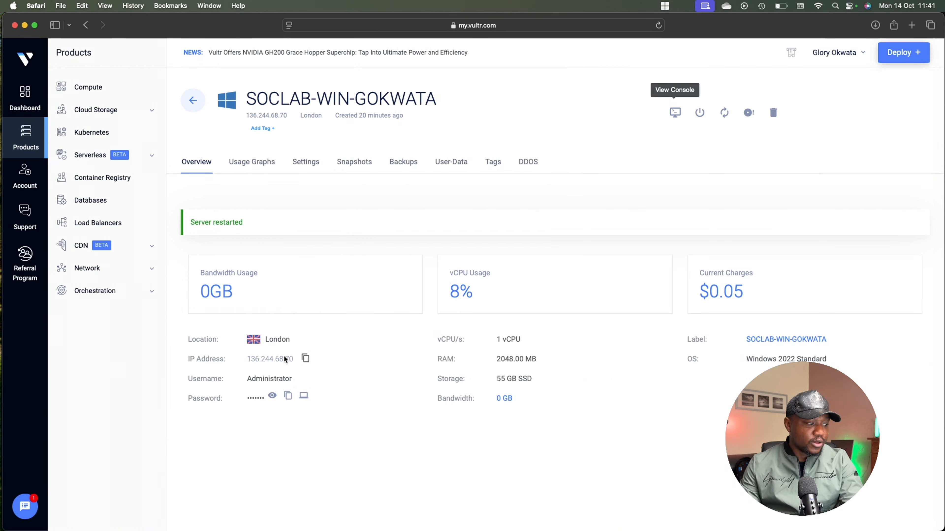
left_click_drag(247, 359, 293, 359)
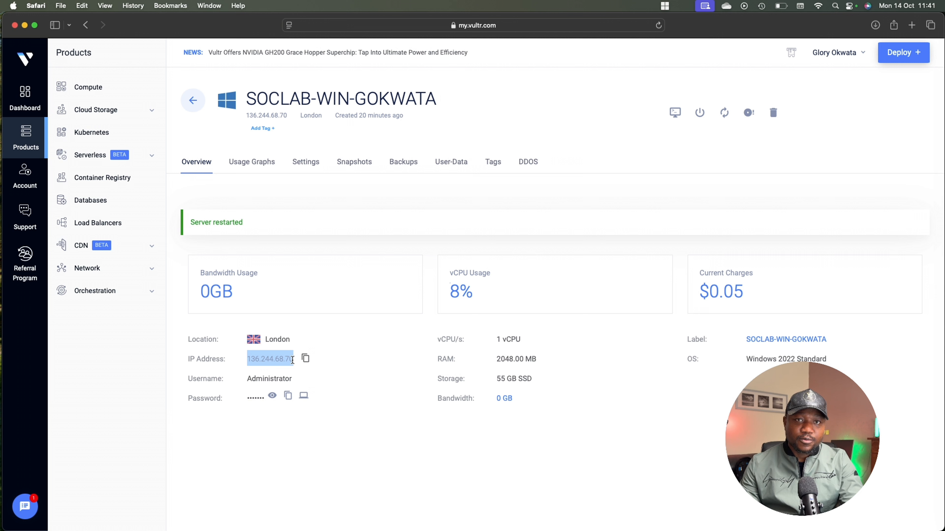
left_click_drag(237, 384, 292, 379)
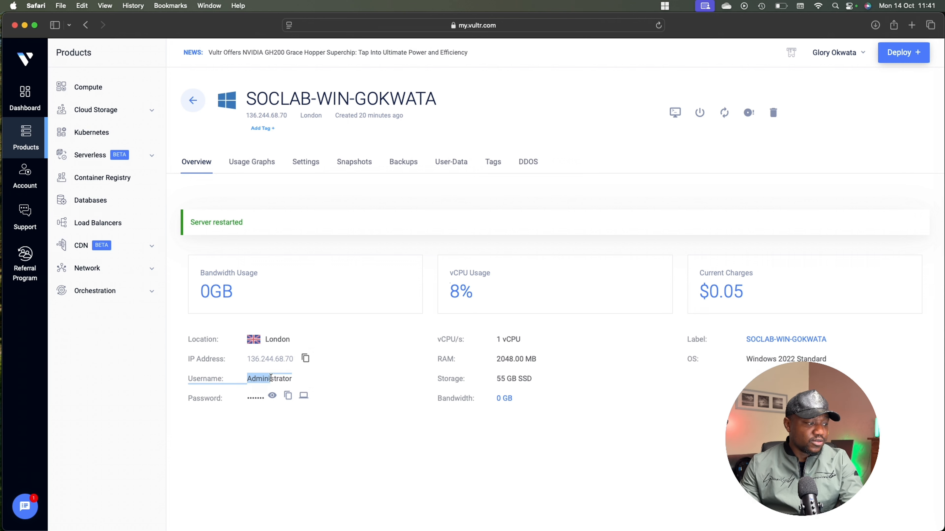
left_click(249, 402)
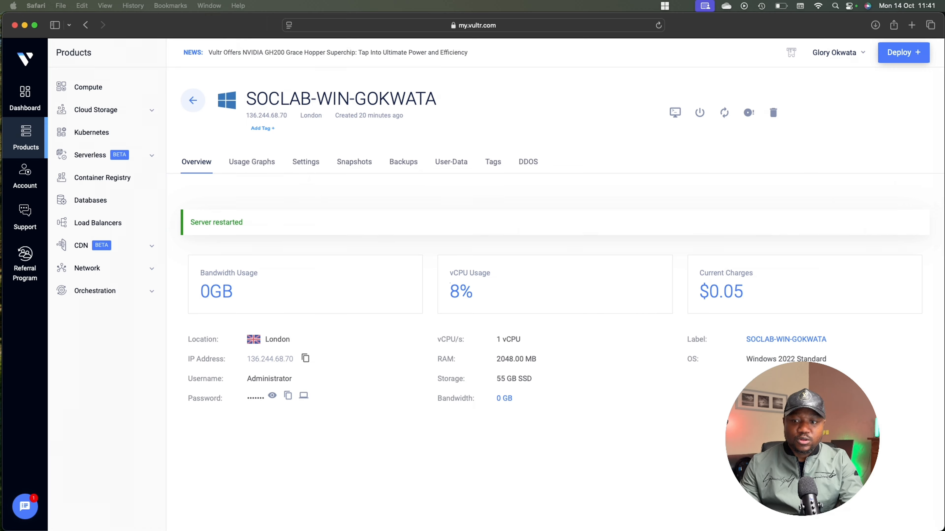
left_click_drag(944, 117, 632, 109)
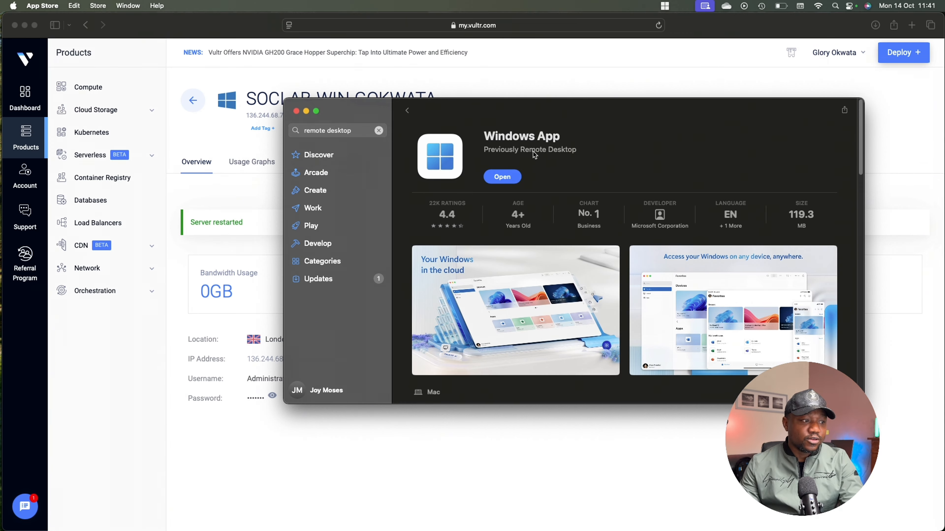
Shut down Windows in the server console with the reason Other (Unplanned), and restart the server from its Vultr overview page
key("ctrl+Up")
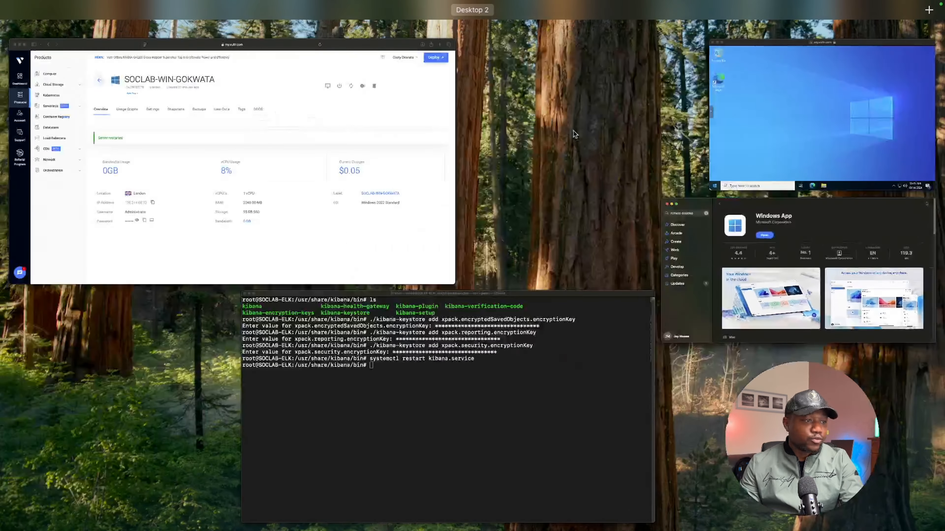
left_click(747, 99)
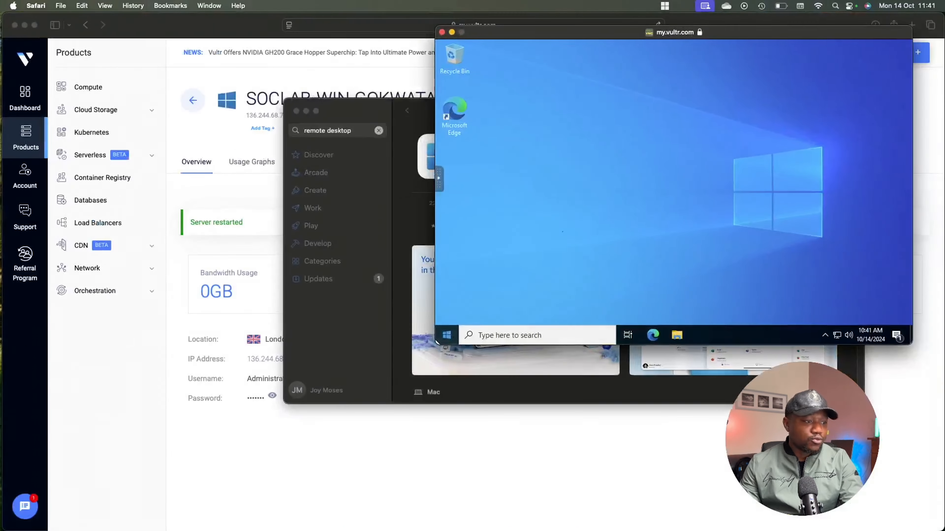
left_click(447, 336)
left_click(448, 312)
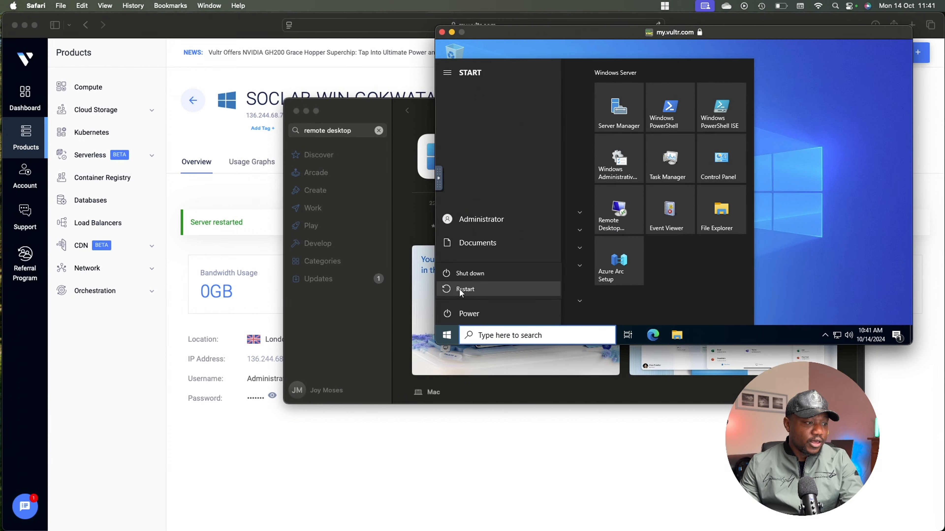
left_click(465, 275)
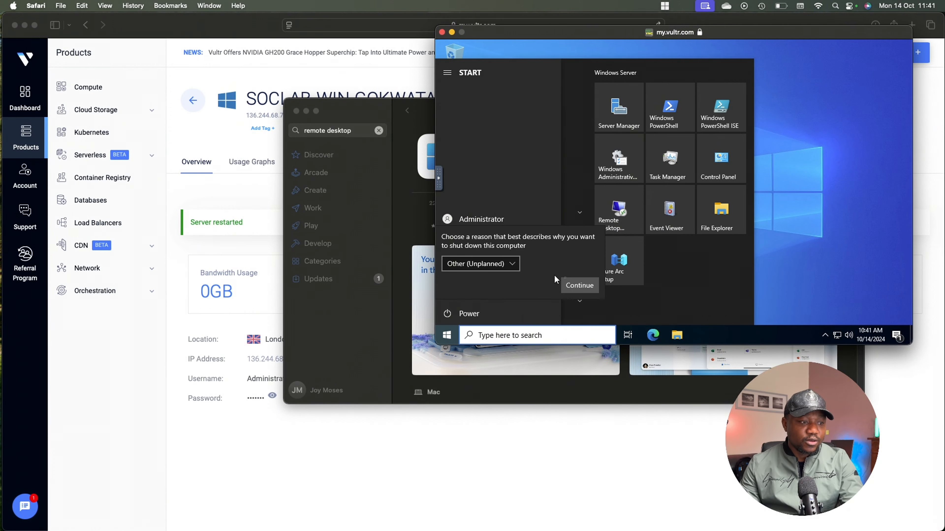
left_click(582, 285)
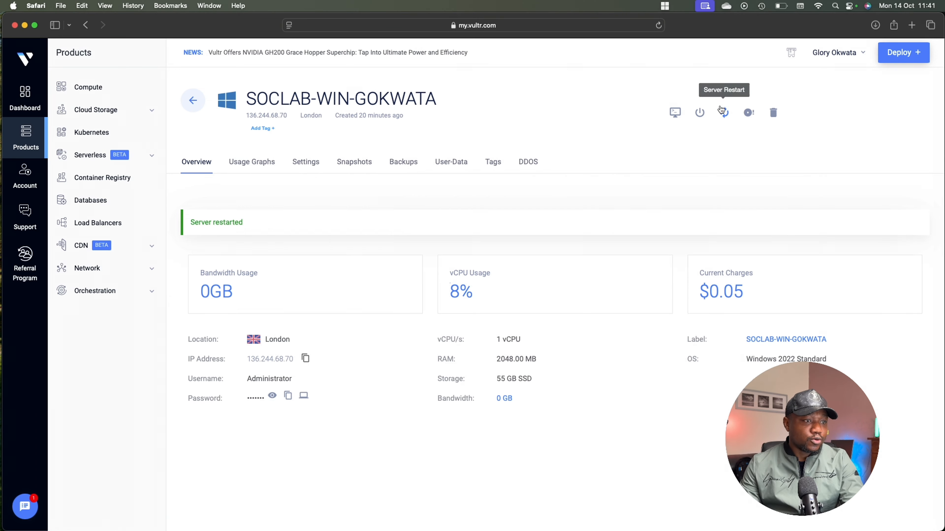
left_click(724, 112)
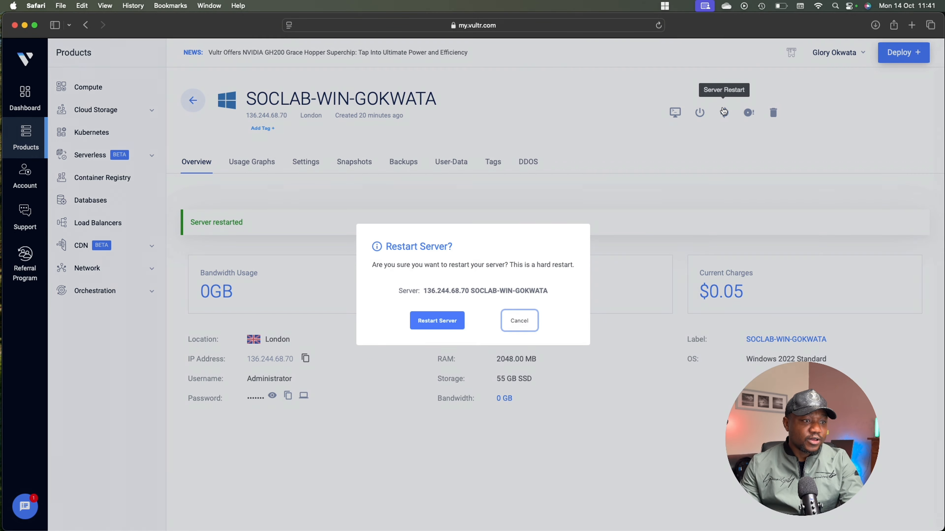
left_click(432, 327)
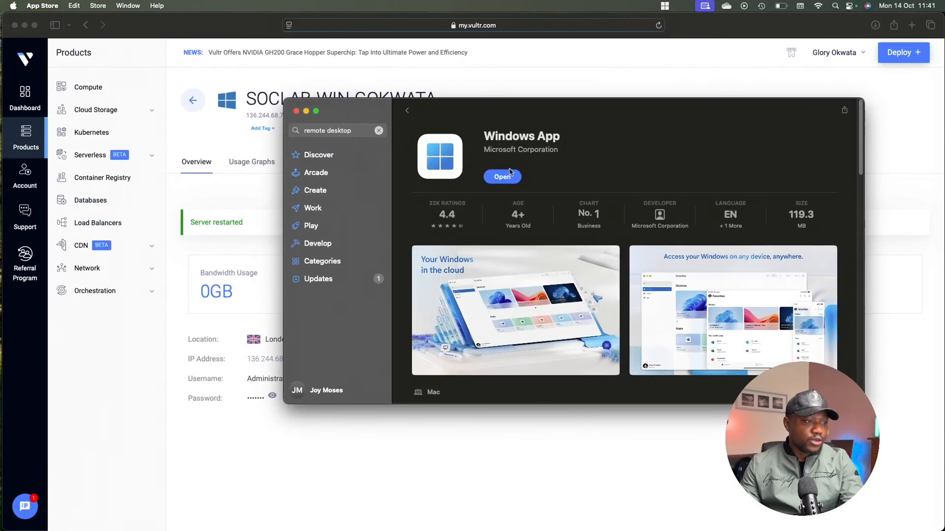
Launch Windows App from the App Store and browse its Favourites, Devices and Apps sections, ending on Devices
left_click(508, 178)
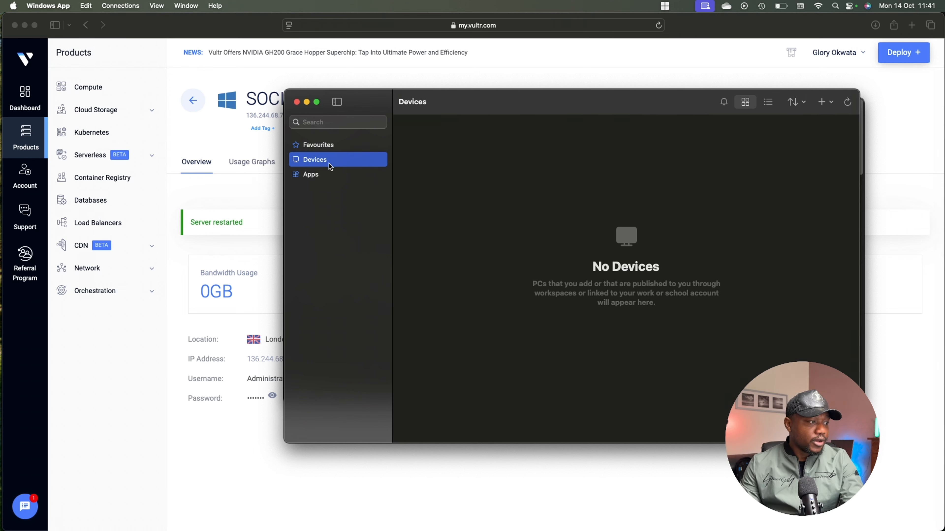
left_click(317, 148)
left_click(315, 166)
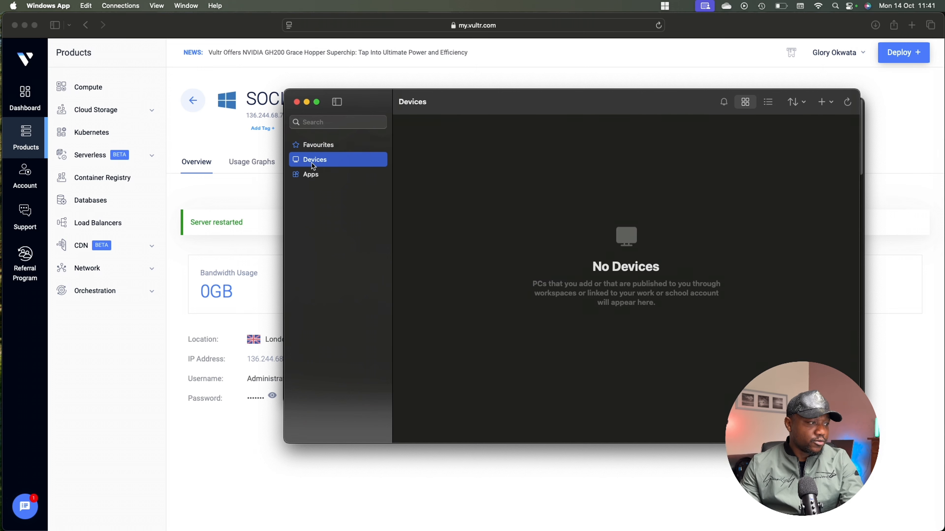
left_click(312, 178)
left_click(314, 167)
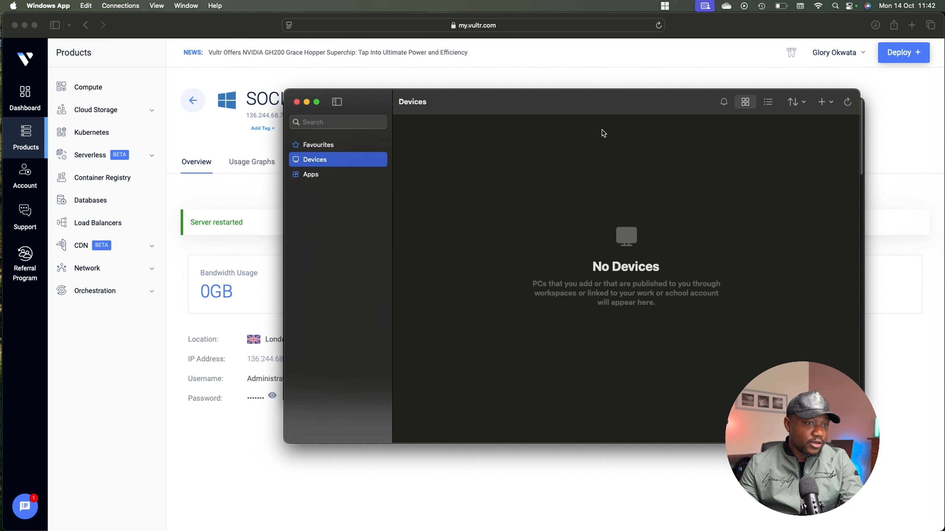
Add a PC to Windows App's devices using the IP address 136.244.68.70 copied from the Vultr server overview
left_click(823, 102)
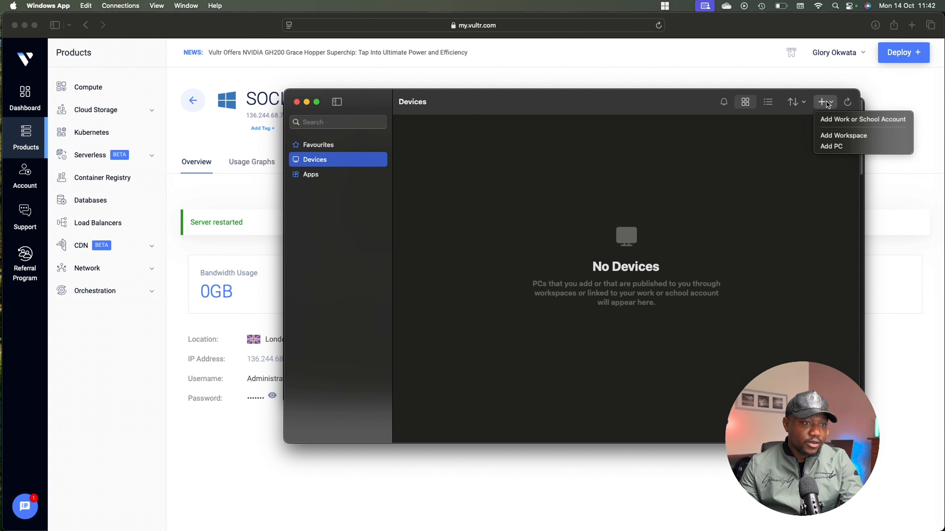
left_click(832, 147)
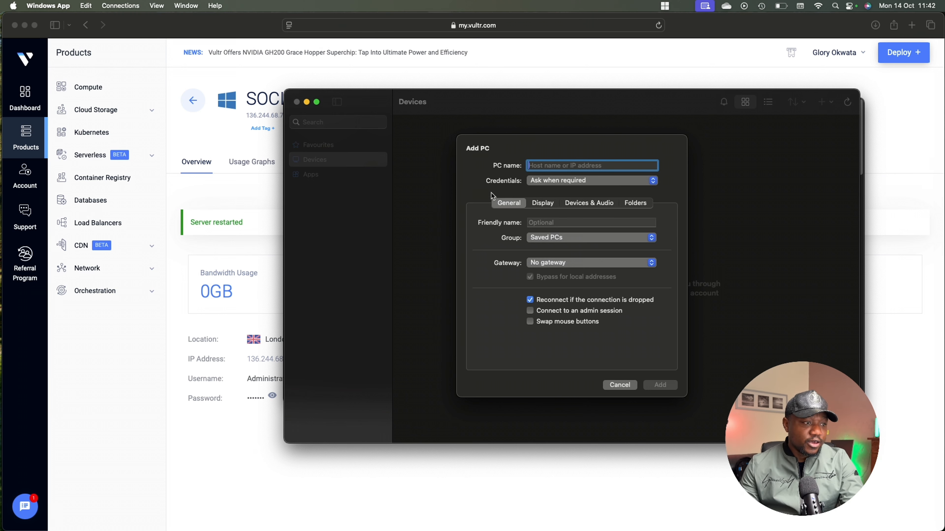
left_click(257, 359)
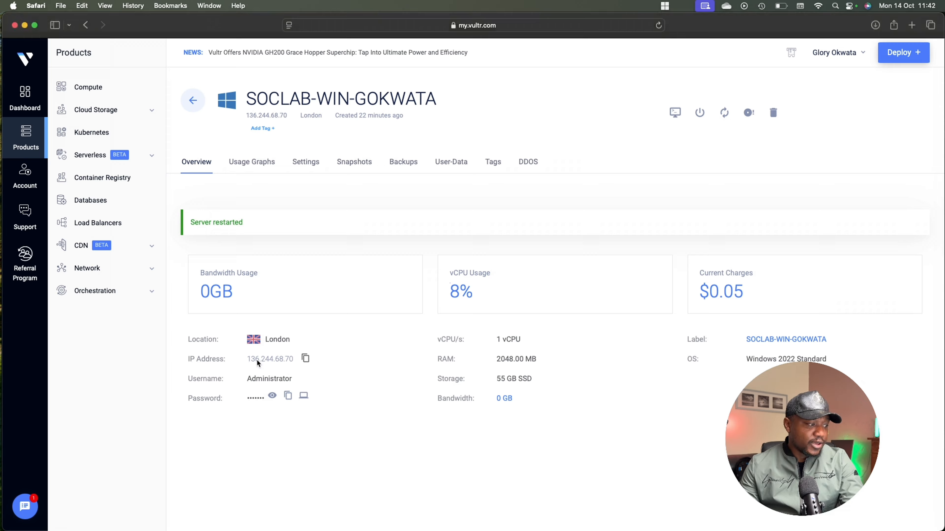
left_click(306, 359)
key("ctrl+Up")
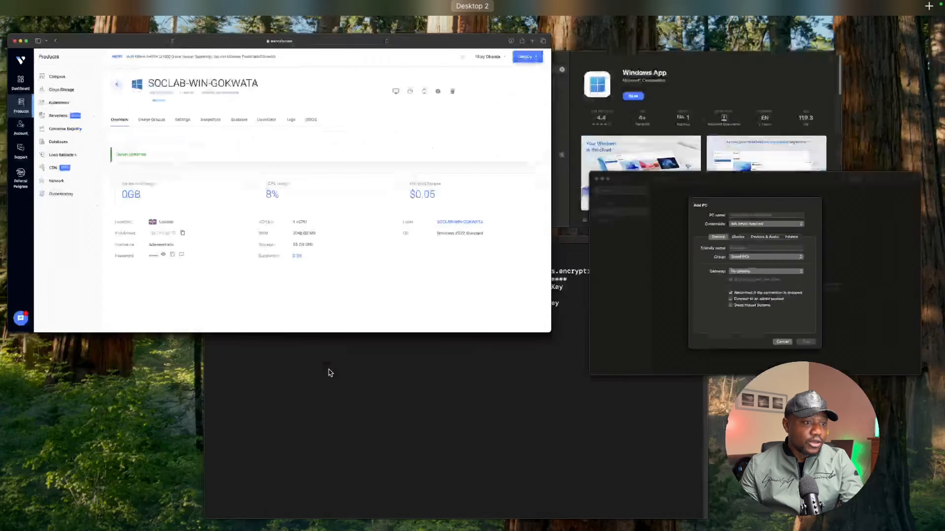
left_click(738, 264)
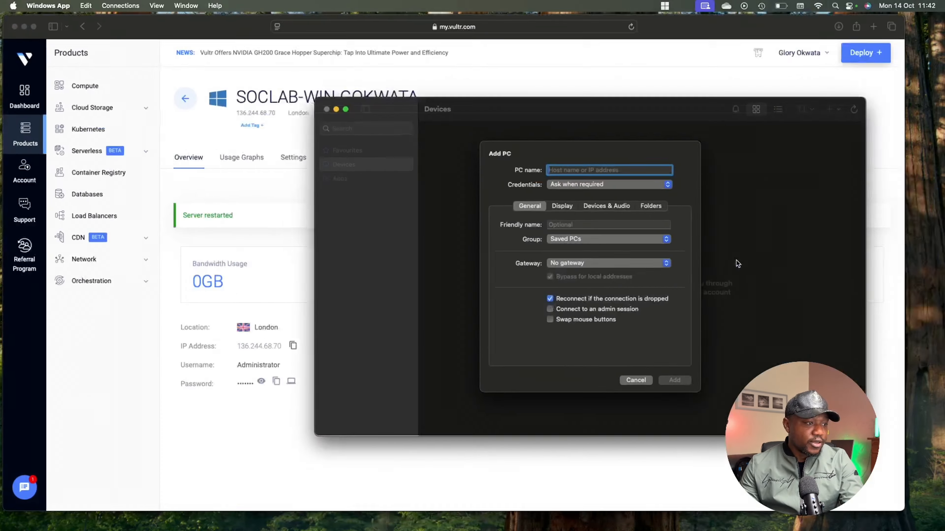
key("super+v")
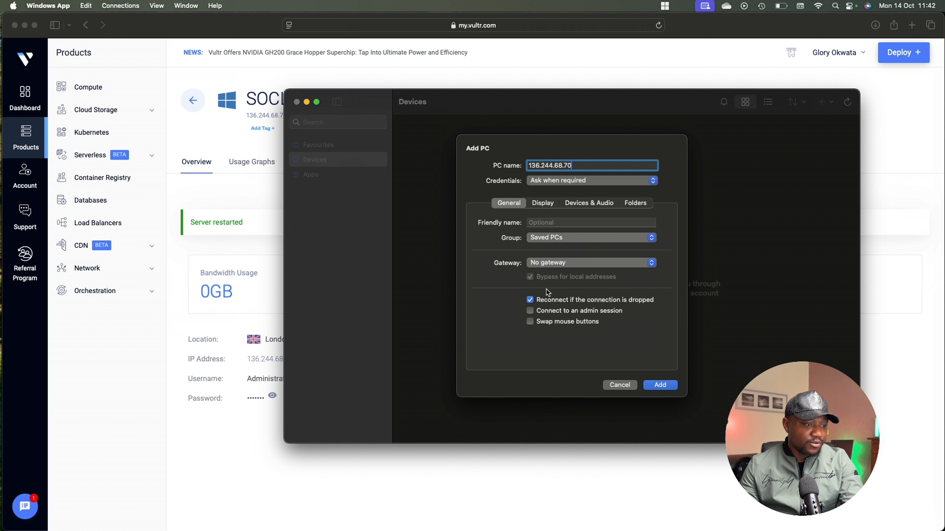
left_click(665, 387)
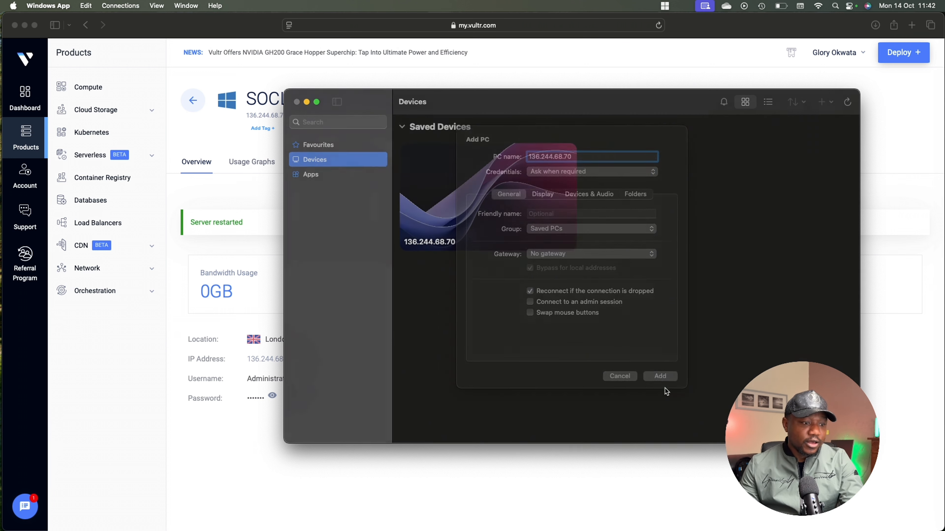
Start connecting to the saved PC and fill in the username Administrator, copied from the Vultr server overview
mouse_move(529, 230)
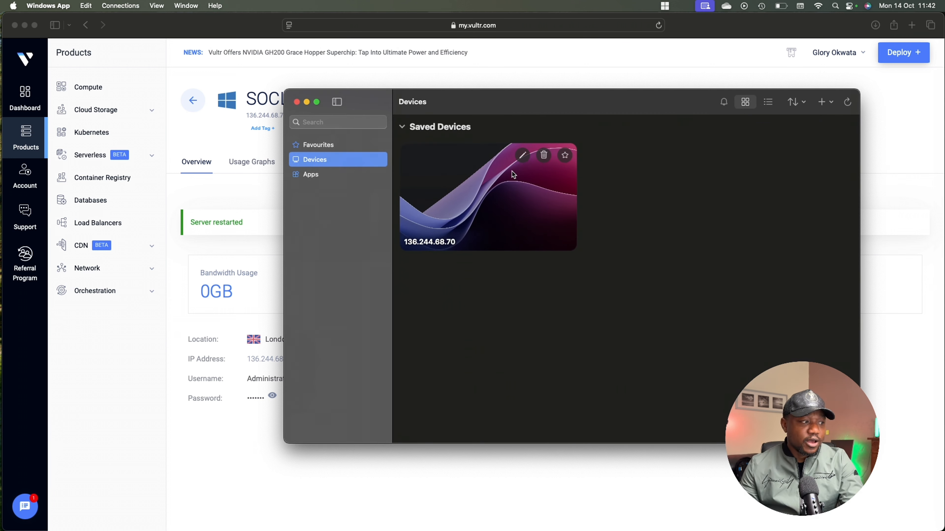
double_click(503, 194)
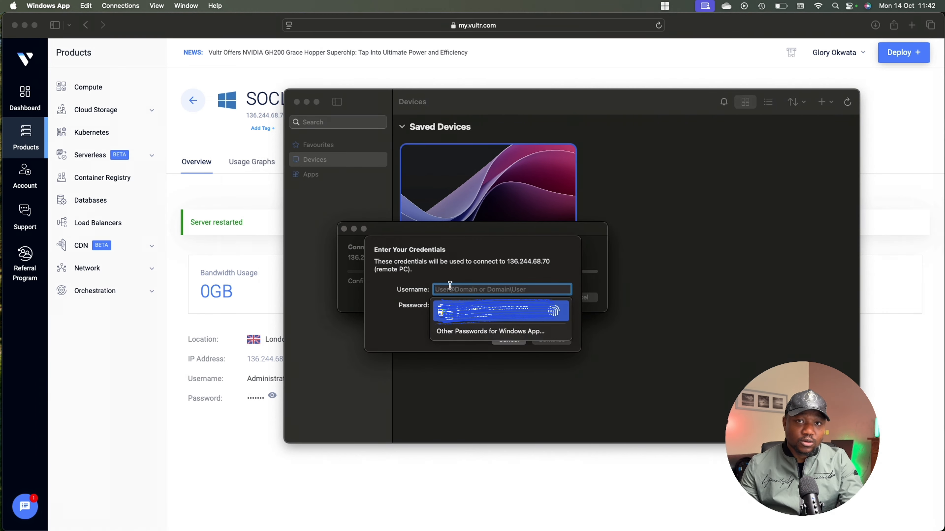
left_click(185, 373)
double_click(271, 378)
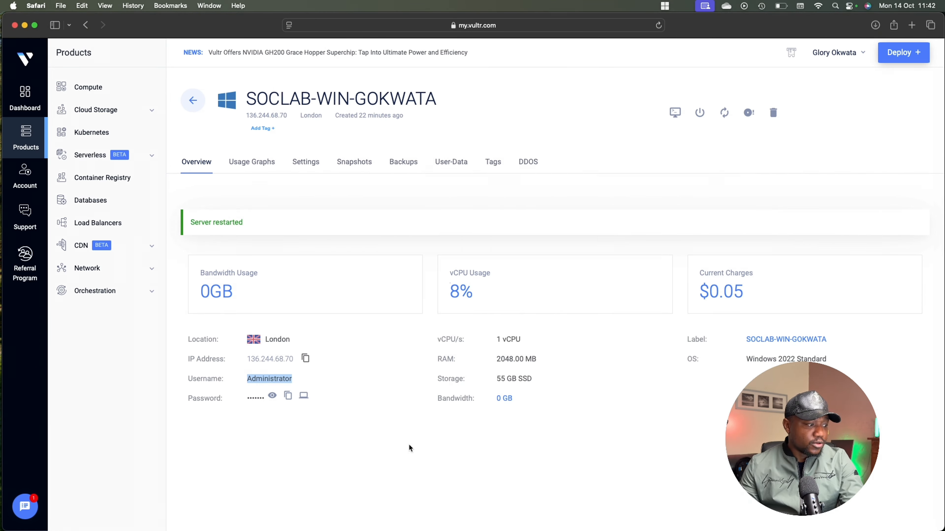
key("ctrl+Up")
left_click(585, 250)
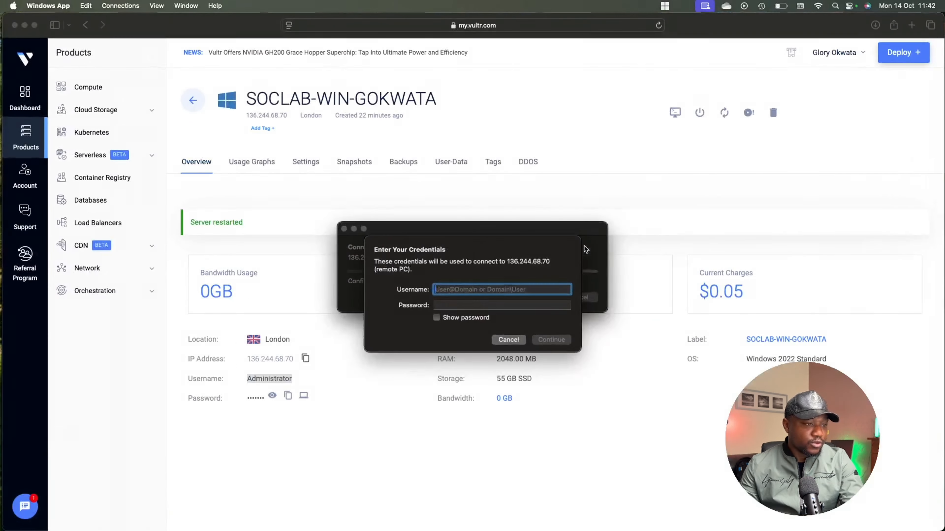
key("super+v")
Copy the server's password from the Vultr overview into the credentials password field and continue the remote connection
left_click(466, 305)
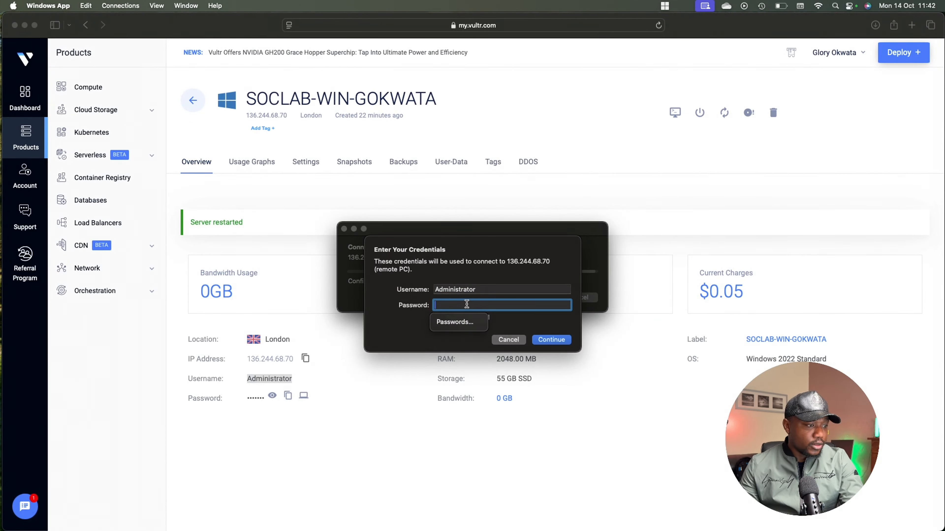
left_click(288, 396)
left_click(288, 396)
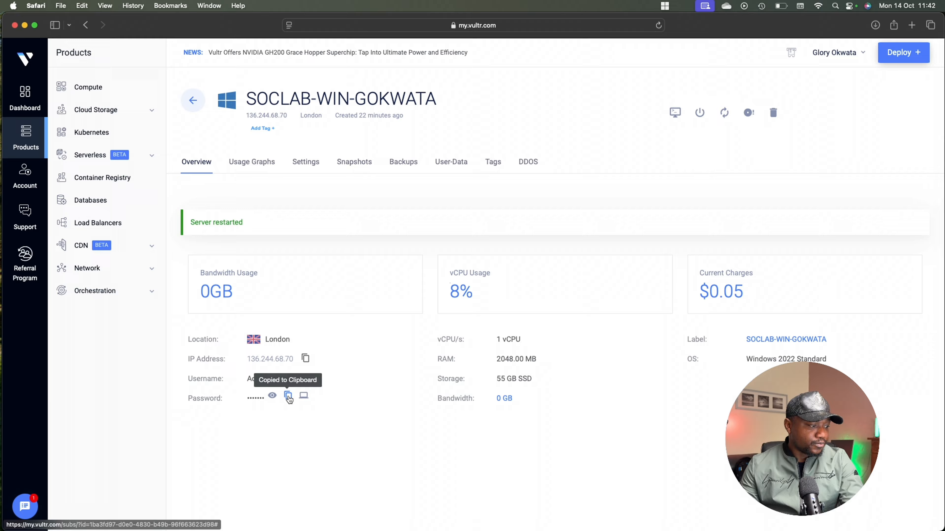
key("ctrl+Up")
left_click(566, 246)
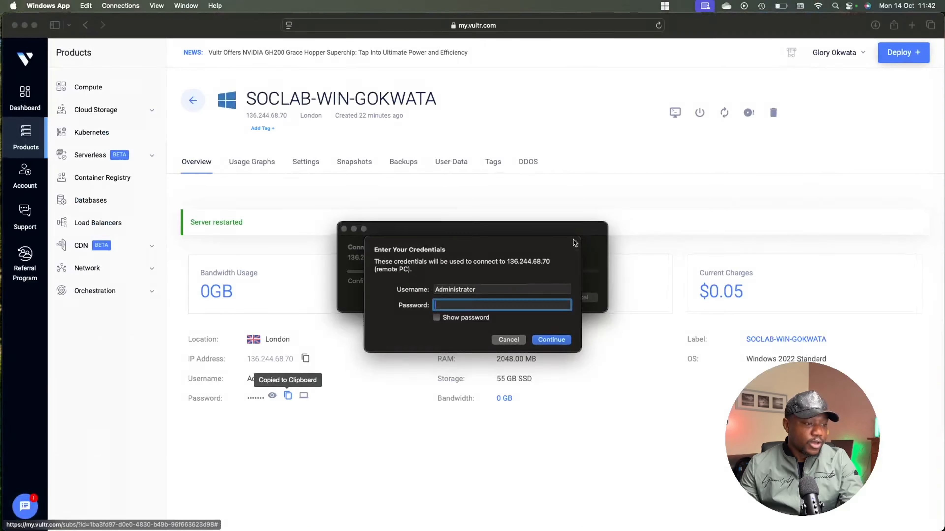
key("super+v")
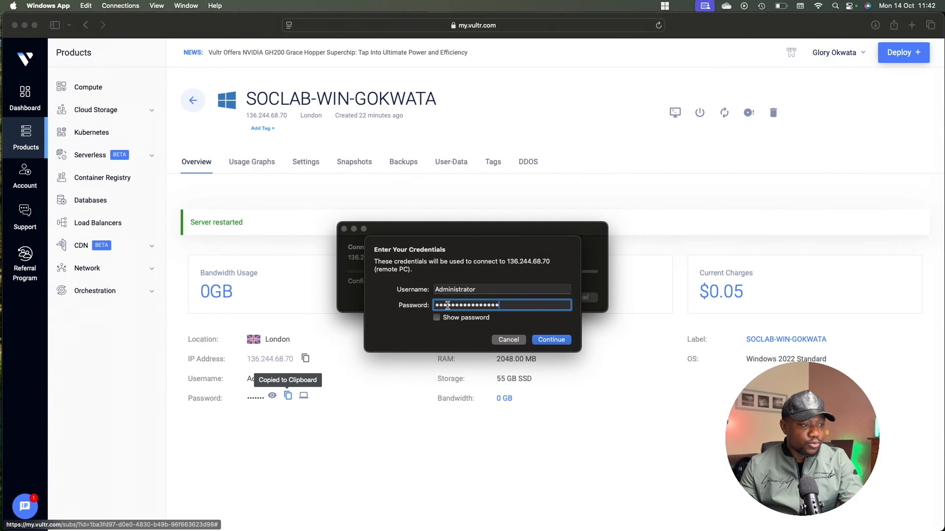
left_click(562, 340)
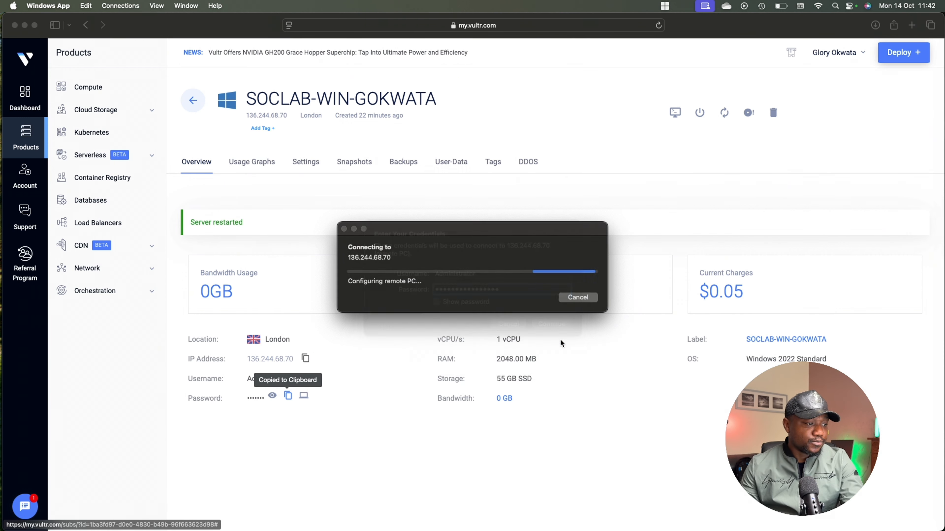
left_click(587, 306)
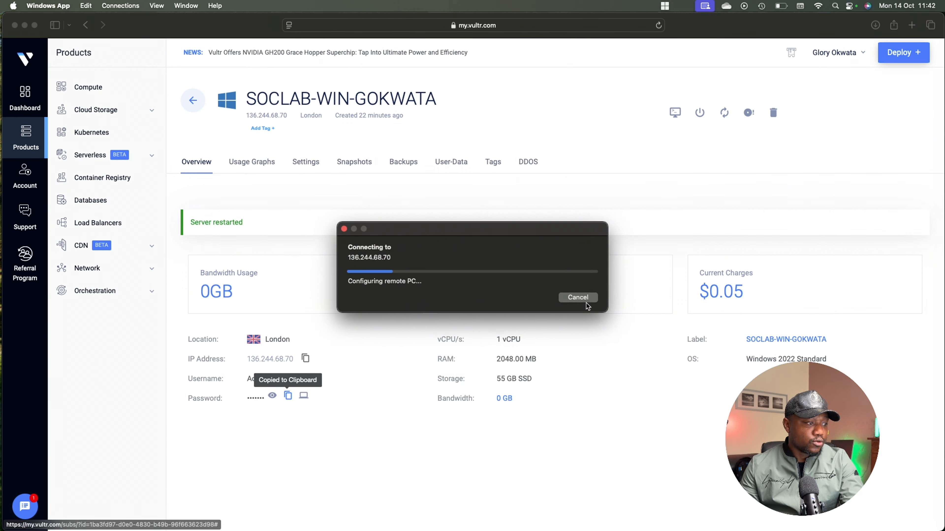